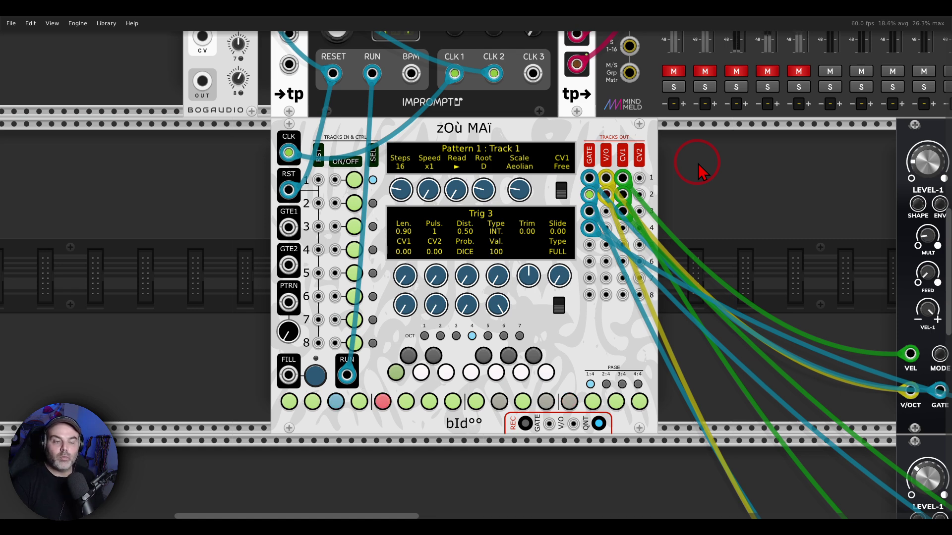
Add the expander module to the zOù MAï sequencer.
{"action": "mouse_move", "coordinate": [499, 118]}
{"action": "left_mouse_down"}
{"action": "mouse_move", "coordinate": [469, 113]}
{"action": "mouse_move", "coordinate": [432, 118]}
{"action": "mouse_move", "coordinate": [428, 142]}
{"action": "mouse_move", "coordinate": [468, 161]}
{"action": "mouse_move", "coordinate": [533, 149]}
{"action": "mouse_move", "coordinate": [526, 122]}
{"action": "mouse_move", "coordinate": [496, 118]}
{"action": "left_mouse_up"}
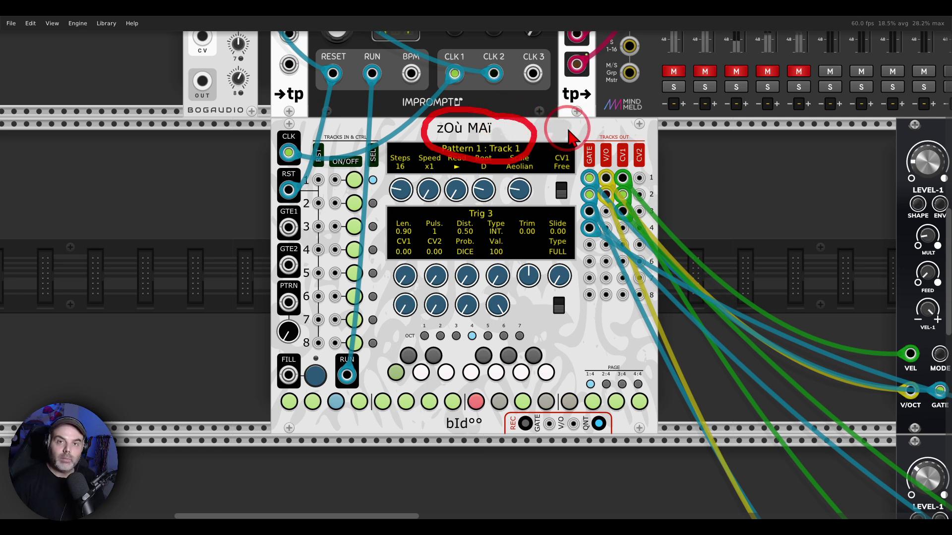
{"action": "key", "text": "Escape"}
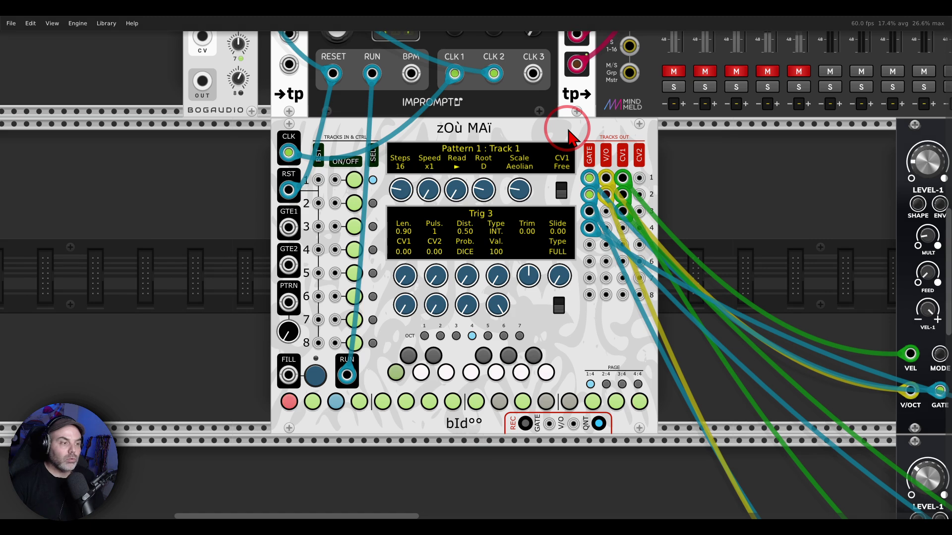
{"action": "right_click", "coordinate": [570, 135]}
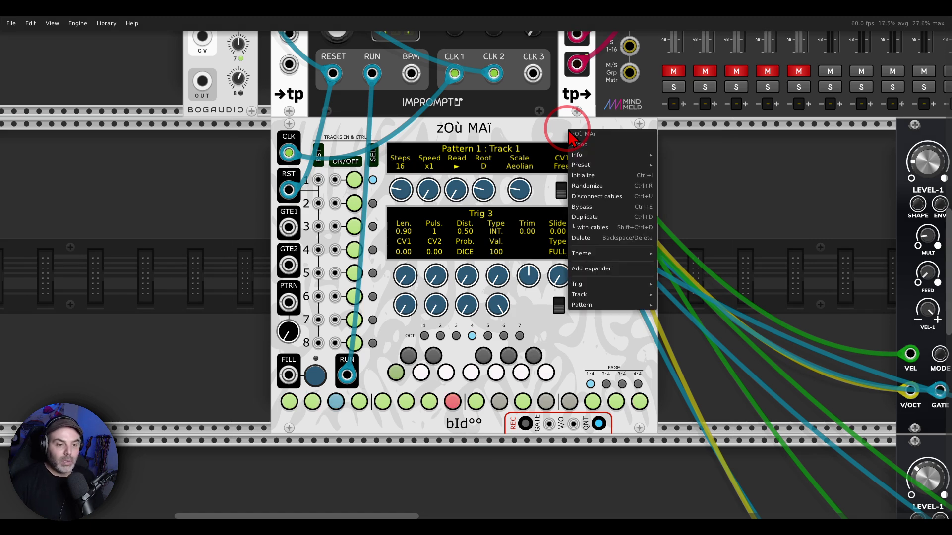
{"action": "left_click", "coordinate": [587, 270]}
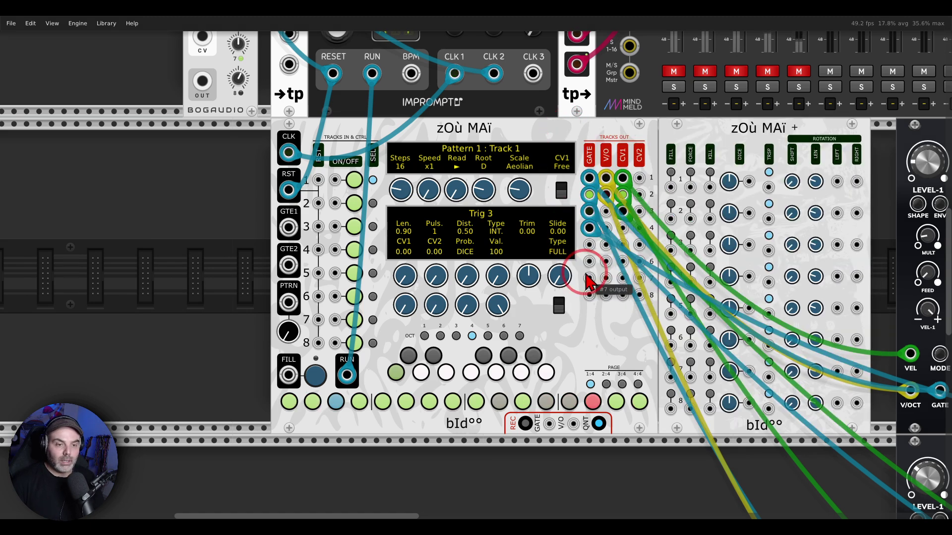
{"action": "mouse_move", "coordinate": [875, 152]}
{"action": "left_mouse_down"}
{"action": "mouse_move", "coordinate": [808, 134]}
{"action": "mouse_move", "coordinate": [807, 374]}
{"action": "left_mouse_up"}
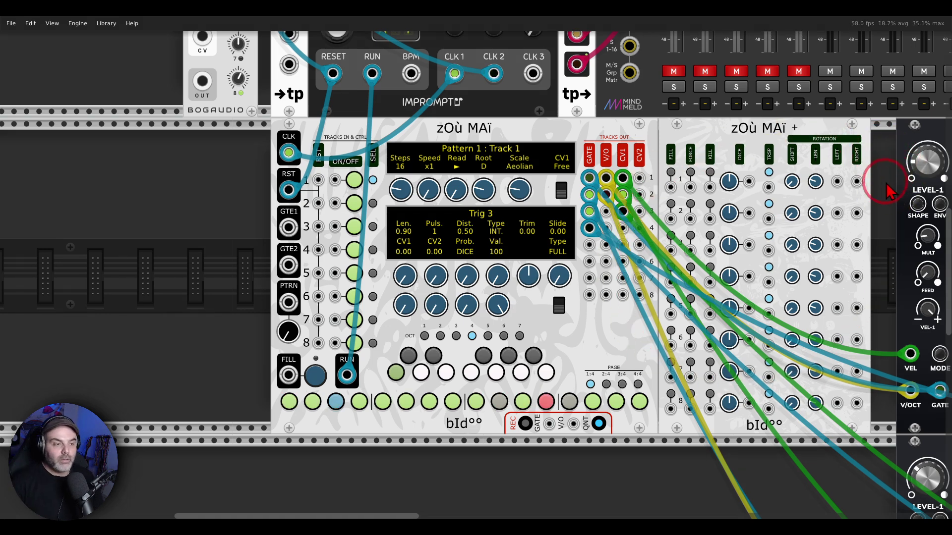
Unmute the second channel and the KICK channel on the MixMaster mixer.
{"action": "scroll", "coordinate": [677, 168], "scroll_direction": "right", "scroll_amount": 8}
{"action": "scroll", "coordinate": [677, 168], "scroll_direction": "down", "scroll_amount": 3}
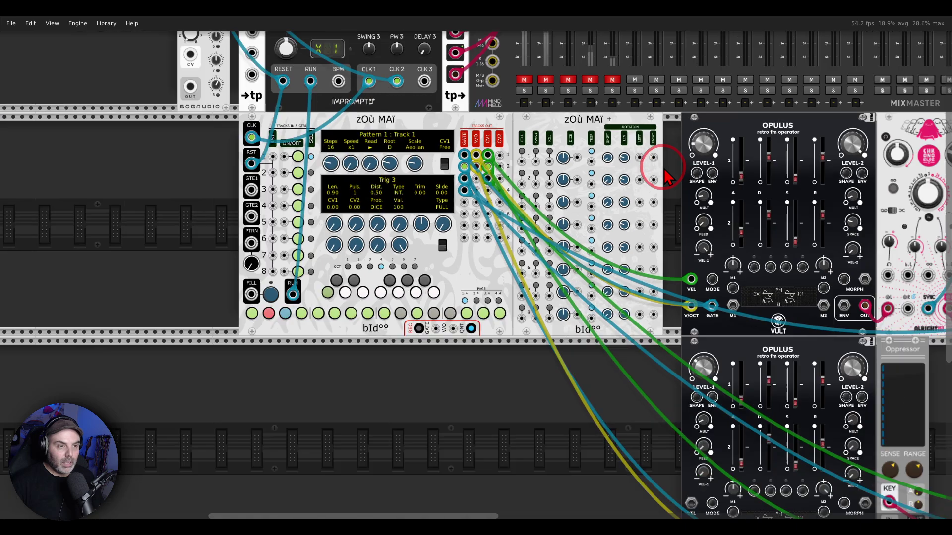
{"action": "scroll", "coordinate": [609, 156], "scroll_direction": "up", "scroll_amount": 2}
{"action": "scroll", "coordinate": [608, 155], "scroll_direction": "right", "scroll_amount": 3}
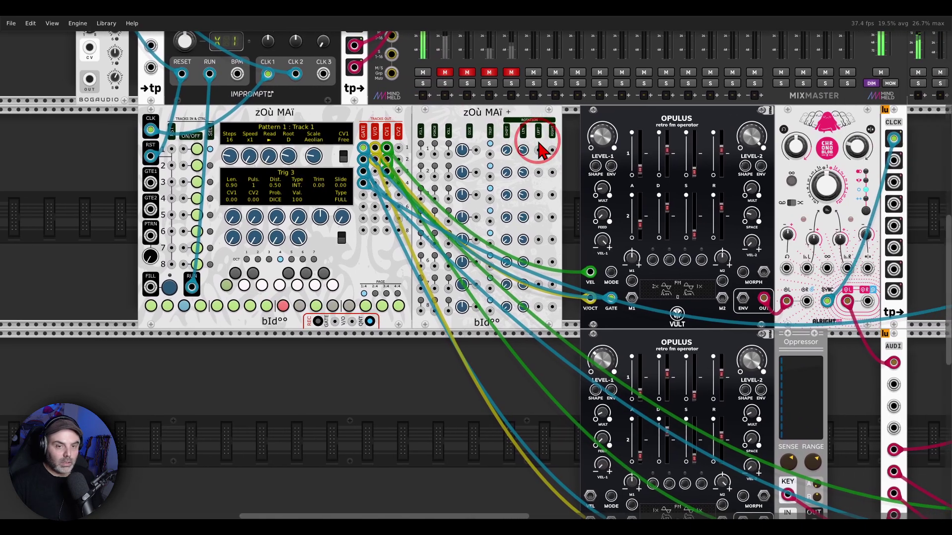
{"action": "mouse_move", "coordinate": [696, 107]}
{"action": "left_mouse_down"}
{"action": "mouse_move", "coordinate": [663, 153]}
{"action": "mouse_move", "coordinate": [698, 119]}
{"action": "left_mouse_up"}
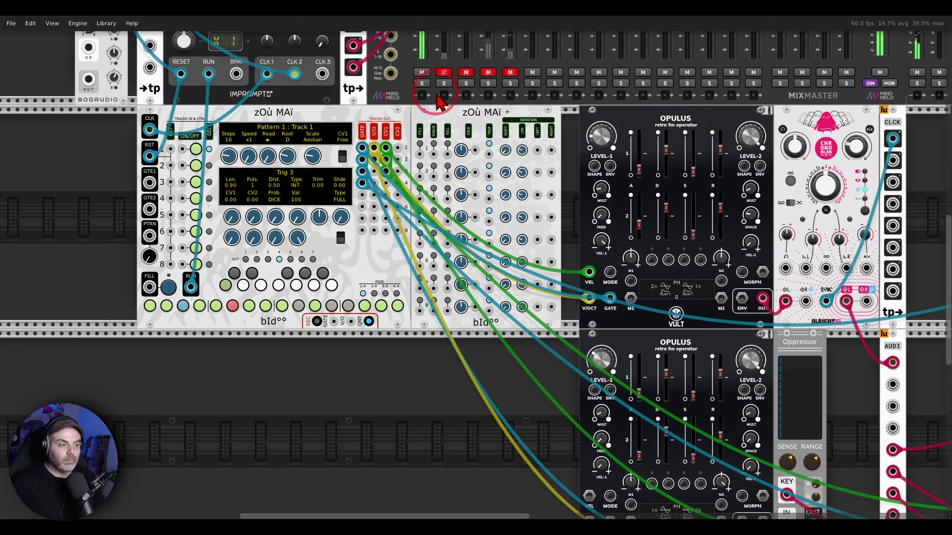
{"action": "left_click", "coordinate": [443, 73]}
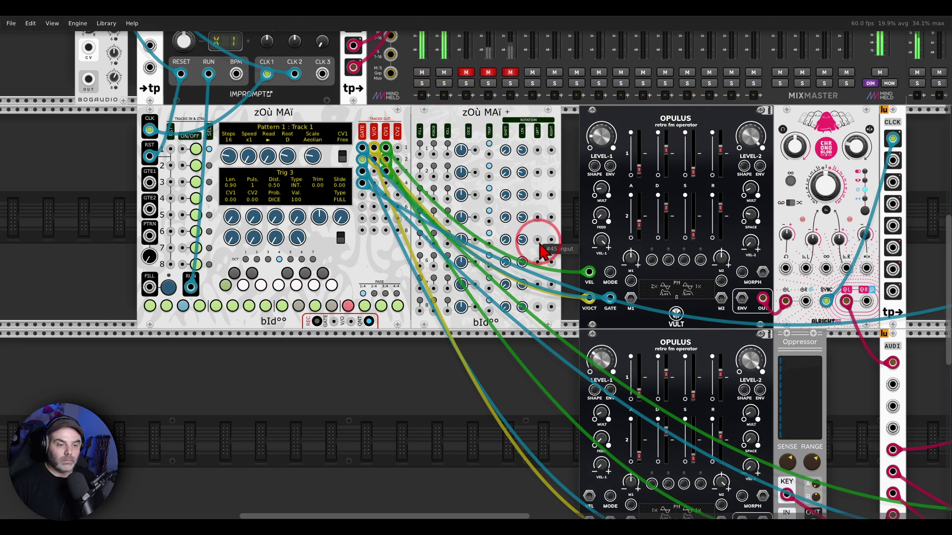
{"action": "mouse_move", "coordinate": [739, 328]}
{"action": "left_mouse_down"}
{"action": "mouse_move", "coordinate": [660, 346]}
{"action": "mouse_move", "coordinate": [732, 337]}
{"action": "left_mouse_up"}
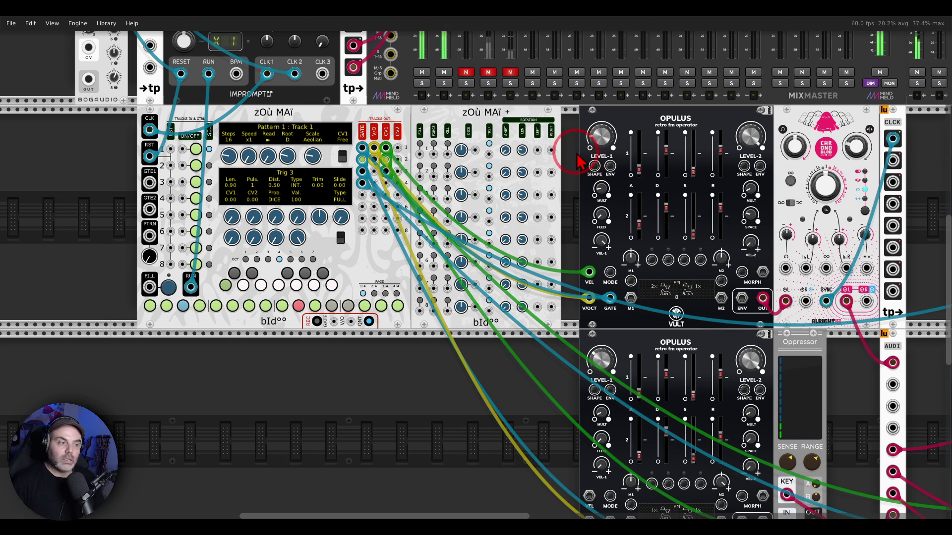
{"action": "mouse_move", "coordinate": [303, 97]}
{"action": "left_mouse_down"}
{"action": "mouse_move", "coordinate": [278, 97]}
{"action": "mouse_move", "coordinate": [250, 140]}
{"action": "mouse_move", "coordinate": [316, 102]}
{"action": "left_mouse_up"}
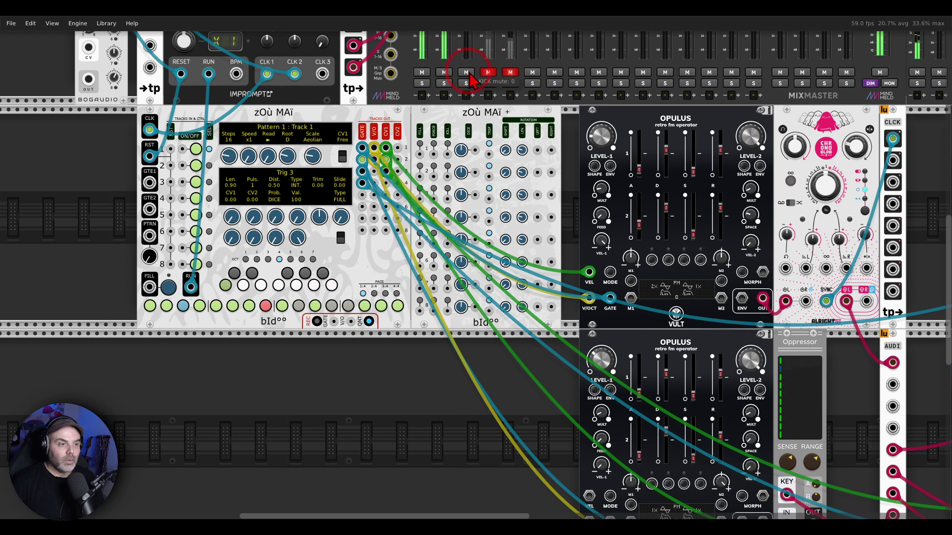
Unmute the HATS channel and the fifth channel on the MixMaster mixer.
{"action": "scroll", "coordinate": [647, 272], "scroll_direction": "right", "scroll_amount": 15}
{"action": "scroll", "coordinate": [647, 271], "scroll_direction": "down", "scroll_amount": 3}
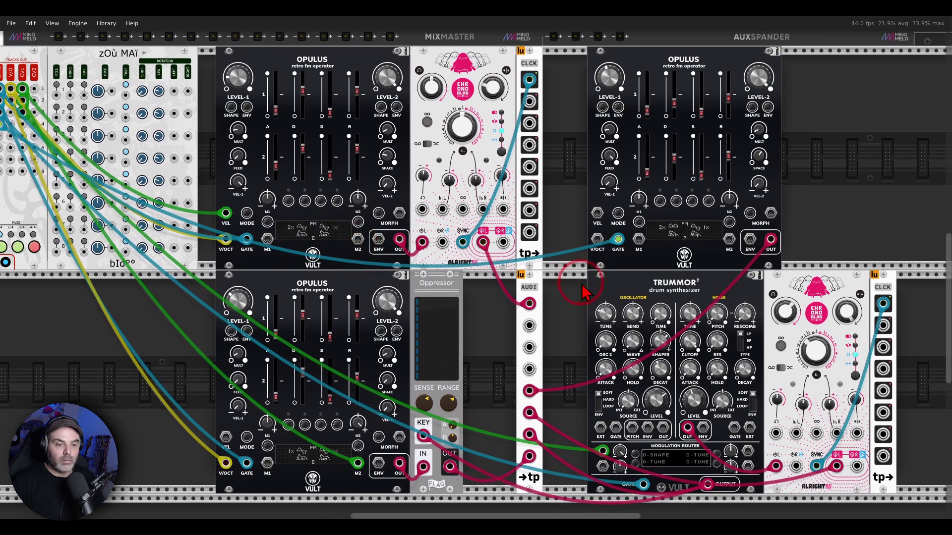
{"action": "left_click_drag", "start_coordinate": [625, 278], "coordinate": [622, 280]}
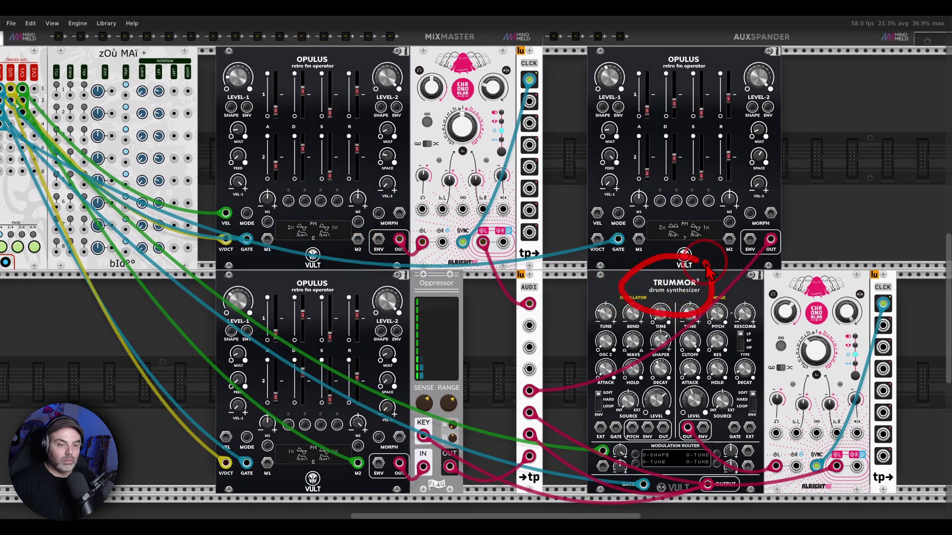
{"action": "scroll", "coordinate": [396, 144], "scroll_direction": "up", "scroll_amount": 4}
{"action": "scroll", "coordinate": [397, 144], "scroll_direction": "left", "scroll_amount": 2}
{"action": "left_click", "coordinate": [173, 108]}
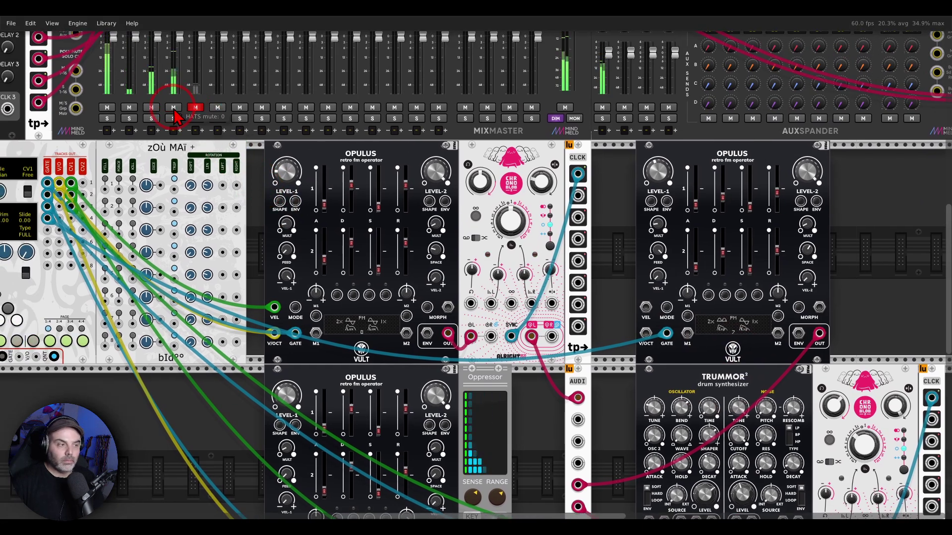
{"action": "left_click", "coordinate": [196, 107]}
{"action": "left_click", "coordinate": [196, 108]}
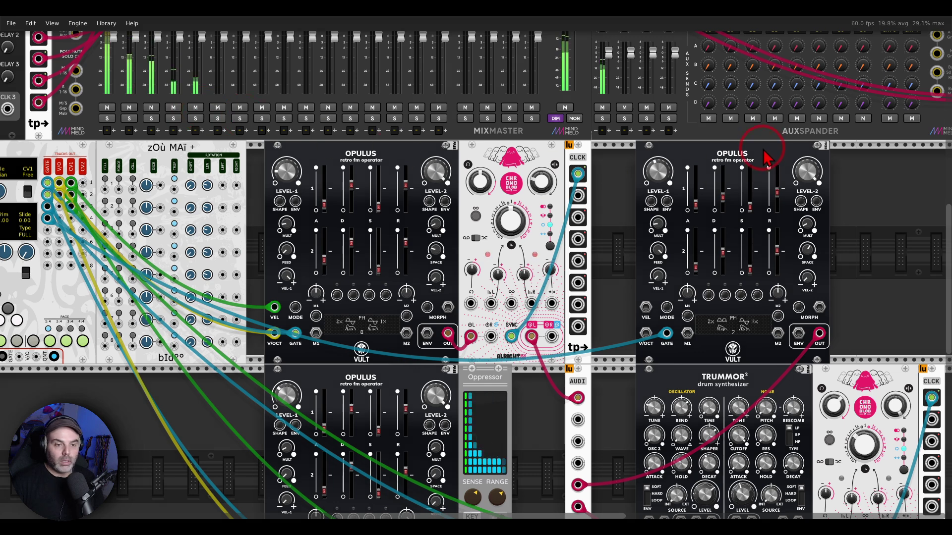
Switch the zOù MAï sequencer's global fill on and off twice.
{"action": "mouse_move", "coordinate": [764, 148]}
{"action": "left_mouse_down"}
{"action": "mouse_move", "coordinate": [745, 201]}
{"action": "mouse_move", "coordinate": [764, 164]}
{"action": "left_mouse_up"}
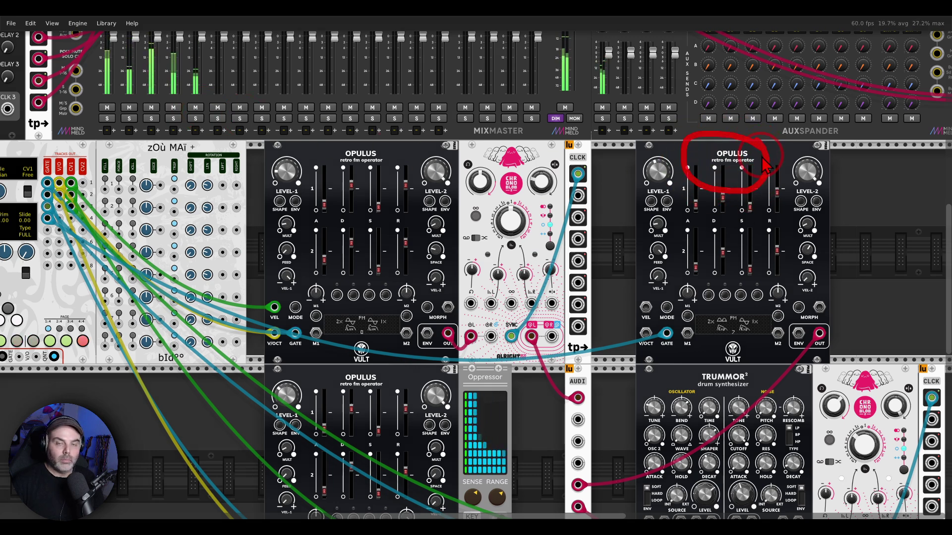
{"action": "left_click_drag", "start_coordinate": [635, 189], "coordinate": [885, 170]}
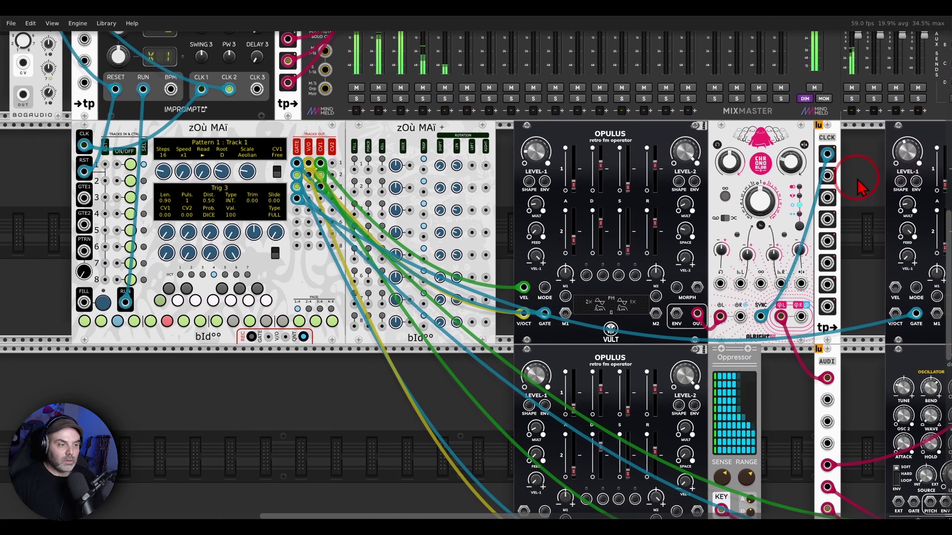
{"action": "left_click_drag", "start_coordinate": [471, 366], "coordinate": [662, 366]}
{"action": "scroll", "coordinate": [513, 220], "scroll_direction": "up", "scroll_amount": 2}
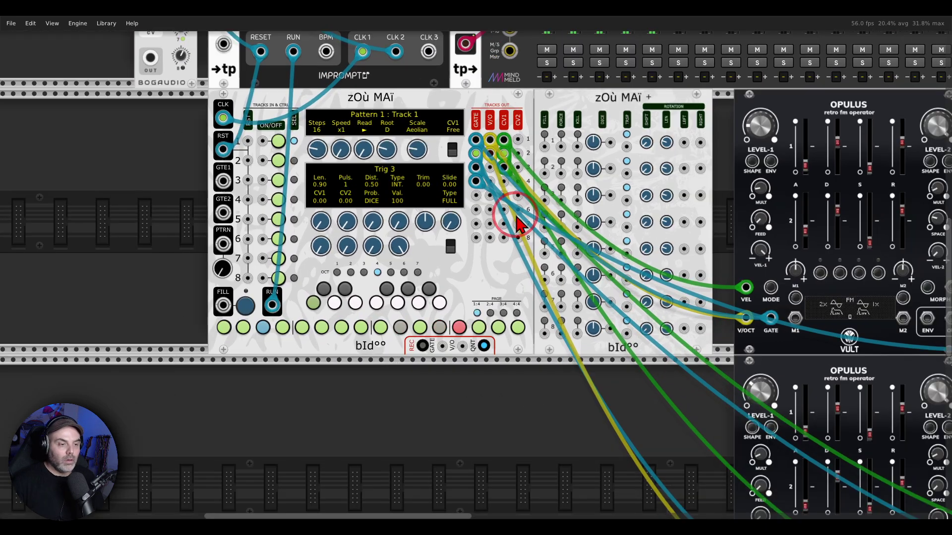
{"action": "left_click_drag", "start_coordinate": [485, 230], "coordinate": [504, 237]}
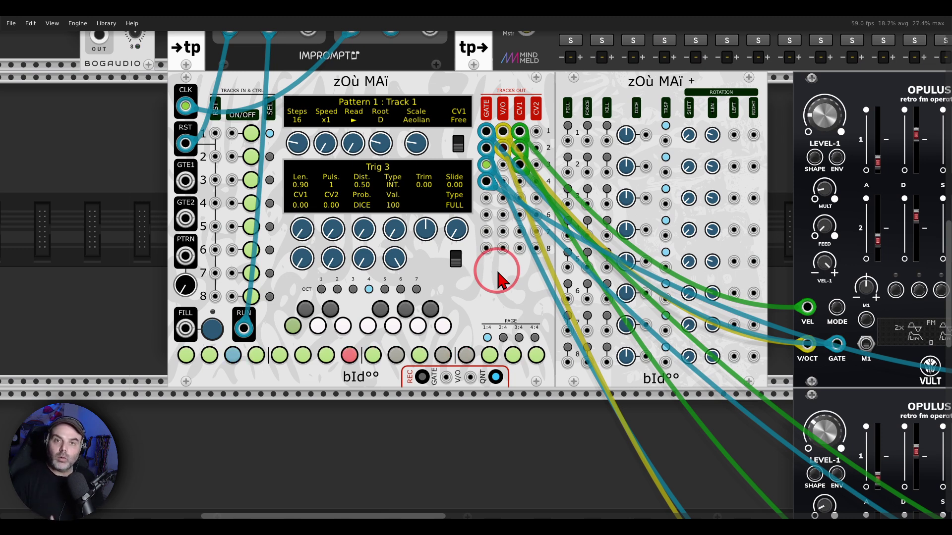
{"action": "mouse_move", "coordinate": [225, 312]}
{"action": "left_mouse_down"}
{"action": "mouse_move", "coordinate": [166, 318]}
{"action": "mouse_move", "coordinate": [183, 351]}
{"action": "mouse_move", "coordinate": [227, 320]}
{"action": "left_mouse_up"}
{"action": "left_click", "coordinate": [219, 328]}
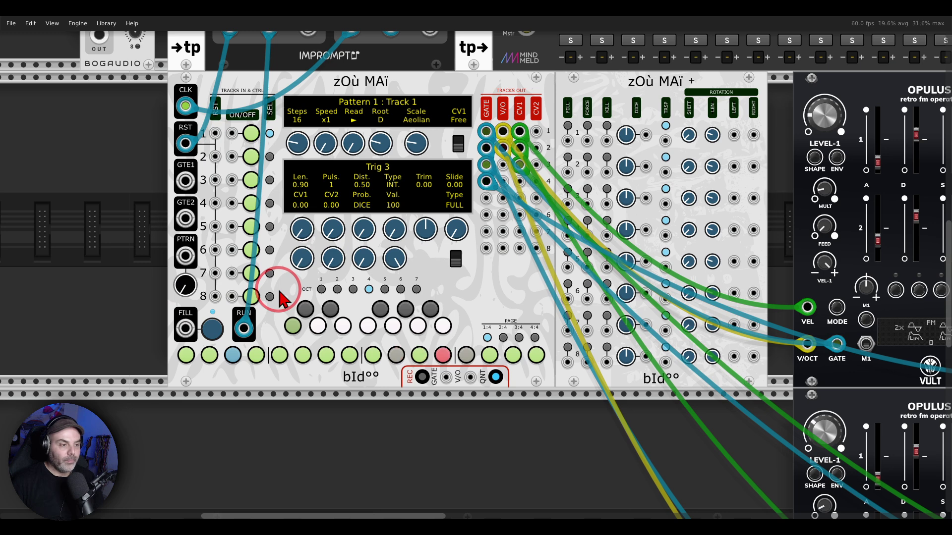
{"action": "left_click", "coordinate": [212, 329]}
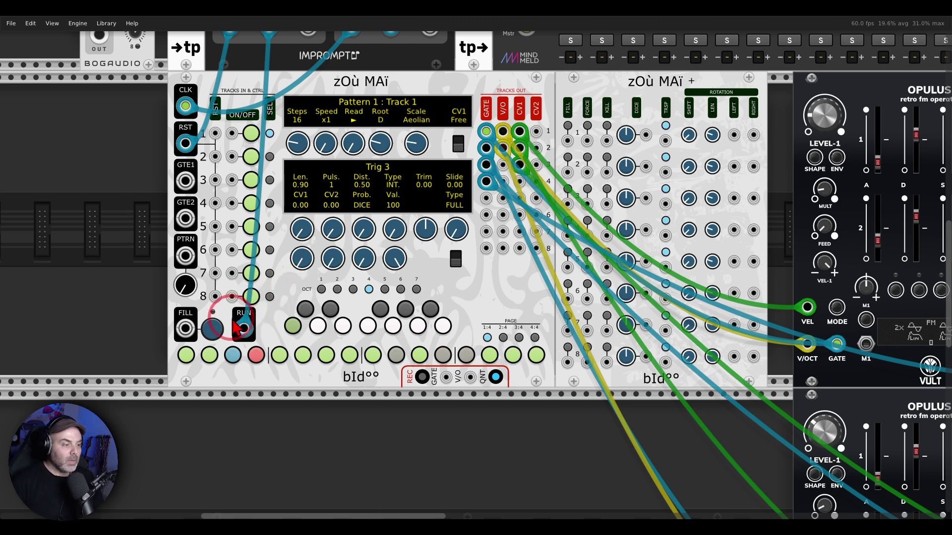
{"action": "left_click", "coordinate": [221, 335]}
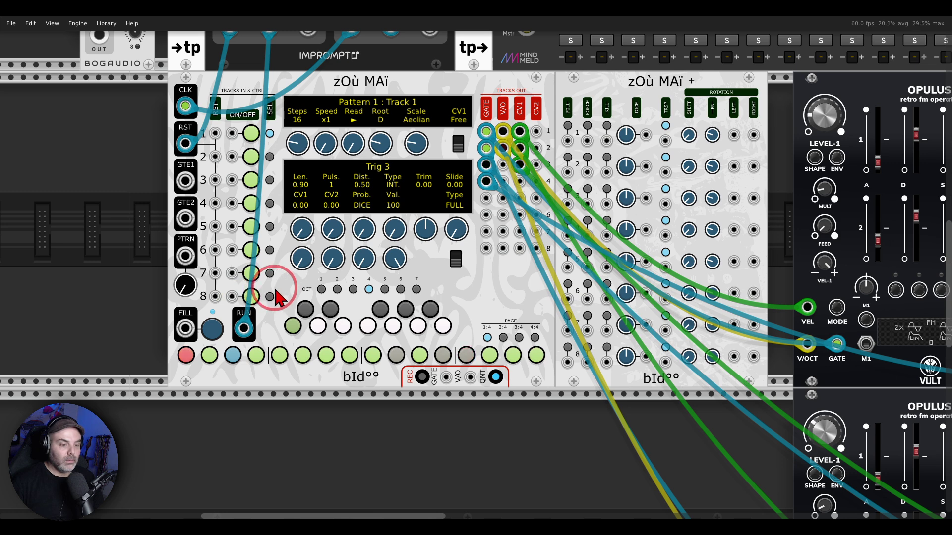
{"action": "left_click", "coordinate": [212, 326]}
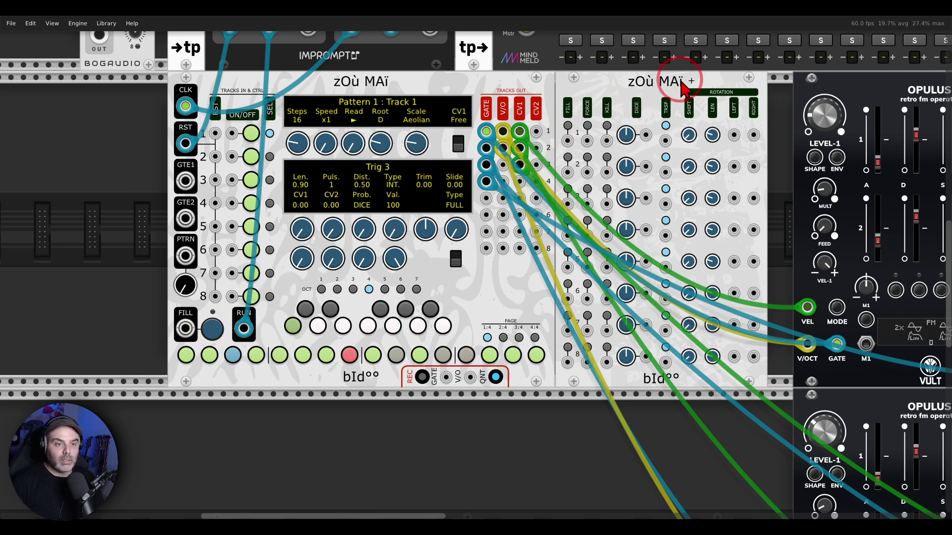
Try the individual fill switches for tracks 3 and 2 on the zOù MAï expander.
{"action": "mouse_move", "coordinate": [568, 125]}
{"action": "left_mouse_down"}
{"action": "mouse_move", "coordinate": [547, 134]}
{"action": "mouse_move", "coordinate": [573, 156]}
{"action": "mouse_move", "coordinate": [588, 138]}
{"action": "mouse_move", "coordinate": [576, 114]}
{"action": "left_mouse_up"}
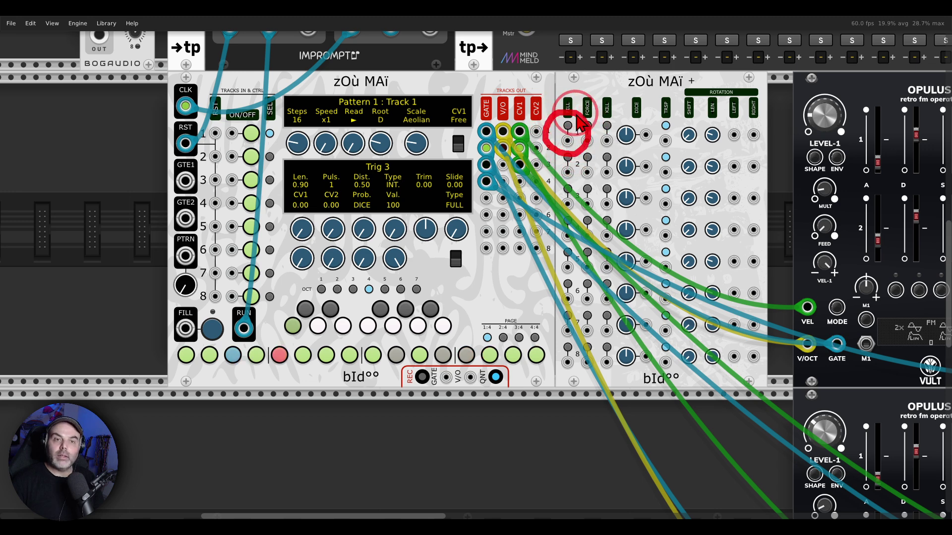
{"action": "key", "text": "Escape"}
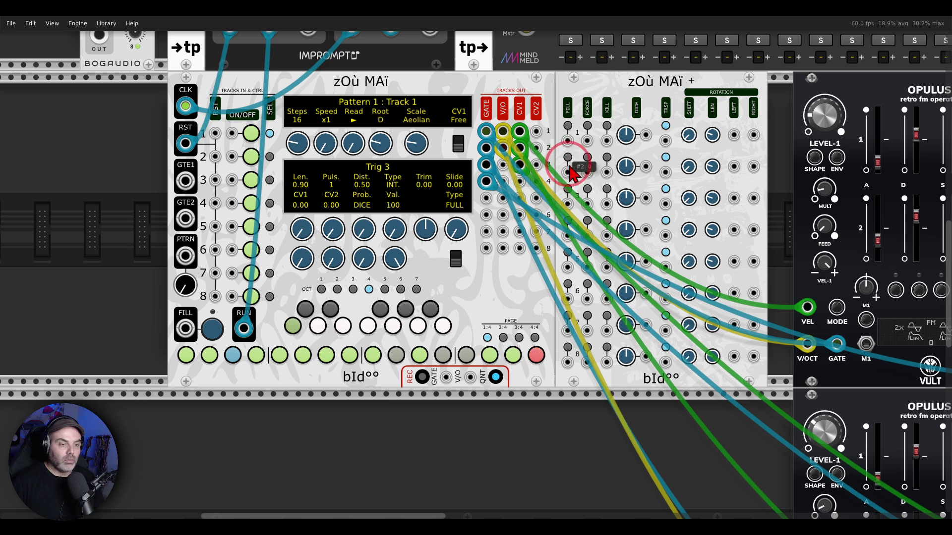
{"action": "left_click", "coordinate": [568, 190]}
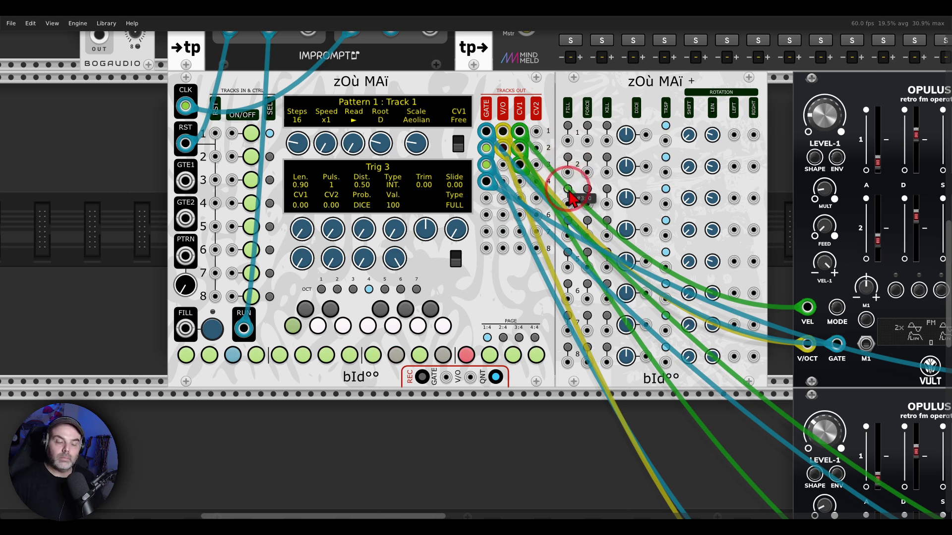
{"action": "left_click", "coordinate": [567, 157]}
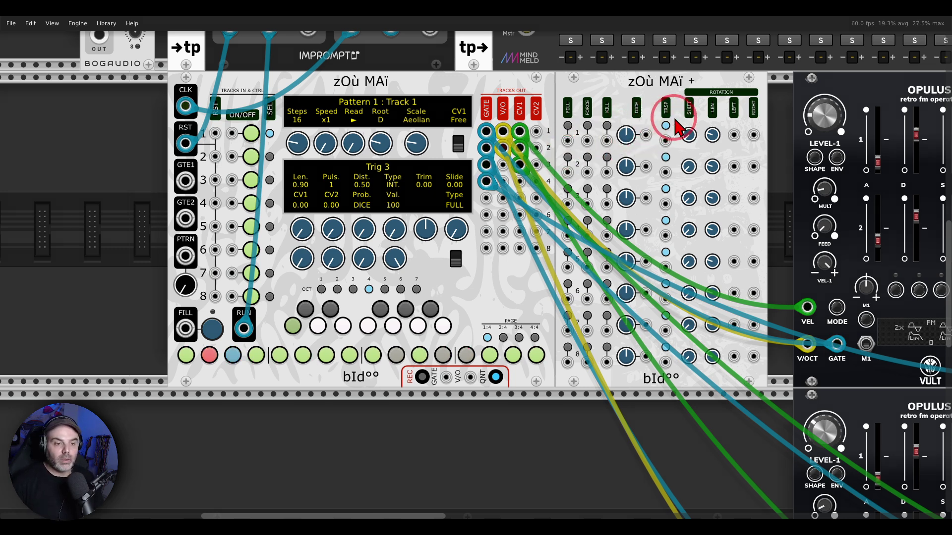
Toggle track 1's TRSP mode on the expander, and patch the output of ADDR-SEQ, moved beside the sequencer, into its TRSP input.
{"action": "mouse_move", "coordinate": [656, 122]}
{"action": "left_mouse_down"}
{"action": "mouse_move", "coordinate": [655, 151]}
{"action": "mouse_move", "coordinate": [677, 149]}
{"action": "mouse_move", "coordinate": [688, 130]}
{"action": "mouse_move", "coordinate": [679, 117]}
{"action": "mouse_move", "coordinate": [679, 150]}
{"action": "mouse_move", "coordinate": [659, 150]}
{"action": "mouse_move", "coordinate": [655, 180]}
{"action": "mouse_move", "coordinate": [672, 180]}
{"action": "mouse_move", "coordinate": [683, 163]}
{"action": "mouse_move", "coordinate": [677, 155]}
{"action": "mouse_move", "coordinate": [675, 183]}
{"action": "mouse_move", "coordinate": [656, 185]}
{"action": "mouse_move", "coordinate": [652, 207]}
{"action": "mouse_move", "coordinate": [662, 212]}
{"action": "mouse_move", "coordinate": [681, 198]}
{"action": "mouse_move", "coordinate": [678, 178]}
{"action": "left_mouse_up"}
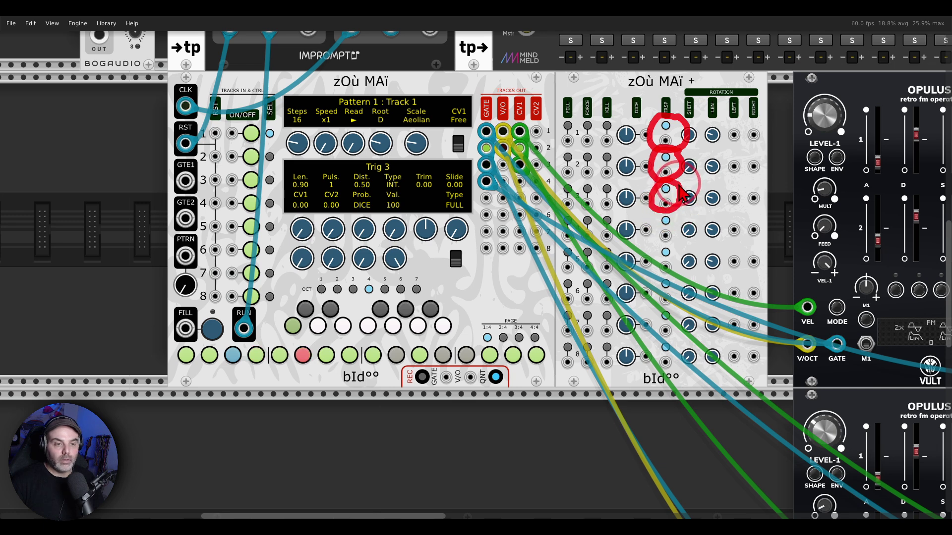
{"action": "key", "text": "Escape"}
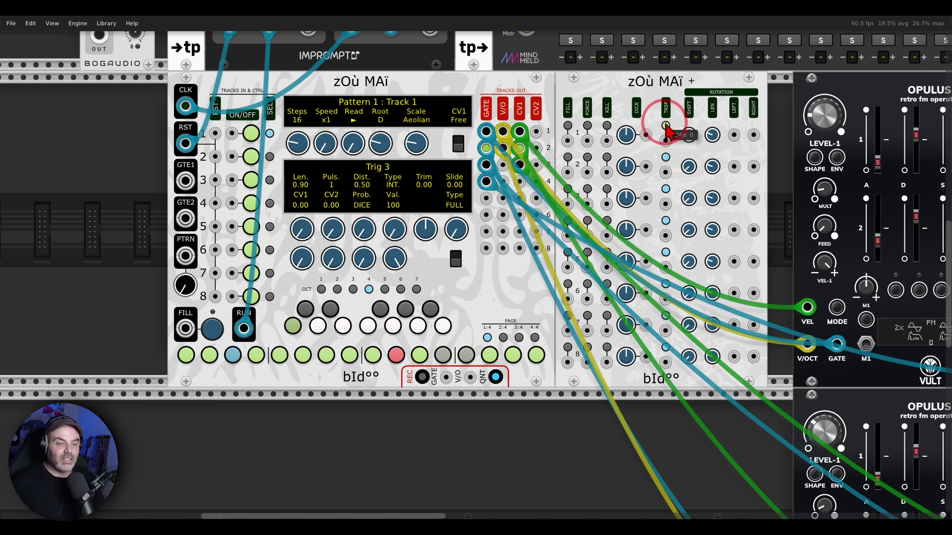
{"action": "left_click_drag", "start_coordinate": [136, 68], "coordinate": [144, 224]}
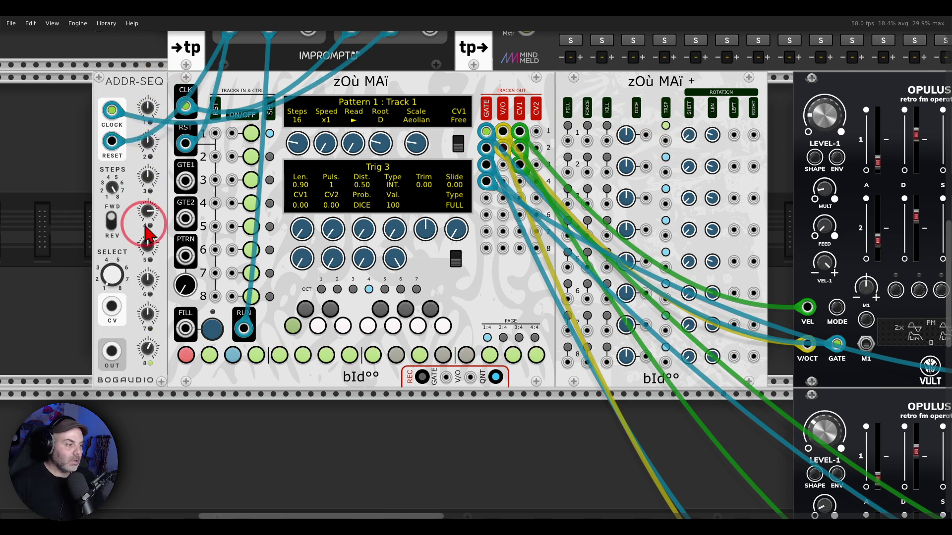
{"action": "left_click_drag", "start_coordinate": [116, 354], "coordinate": [665, 142]}
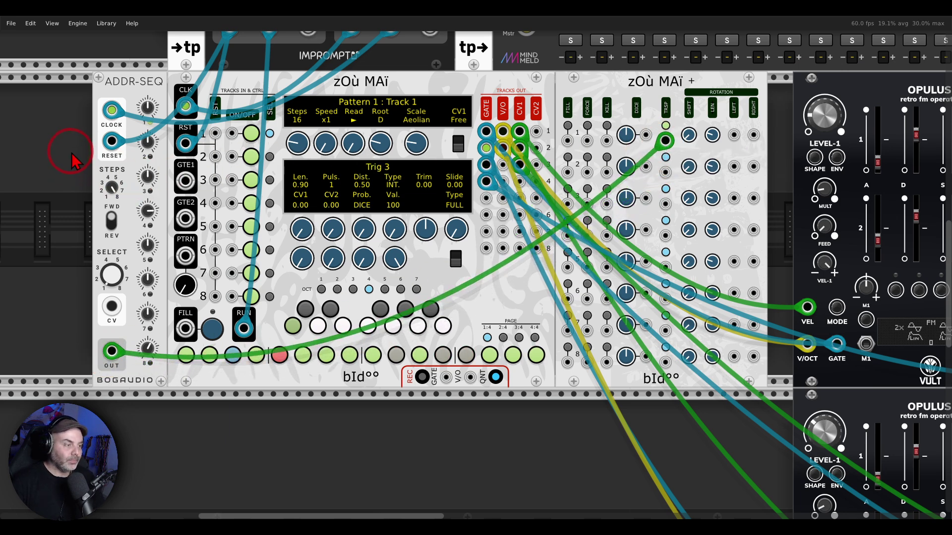
{"action": "mouse_move", "coordinate": [159, 201]}
{"action": "left_mouse_down"}
{"action": "mouse_move", "coordinate": [116, 219]}
{"action": "mouse_move", "coordinate": [167, 204]}
{"action": "left_mouse_up"}
{"action": "mouse_move", "coordinate": [155, 338]}
{"action": "left_mouse_down"}
{"action": "mouse_move", "coordinate": [132, 343]}
{"action": "mouse_move", "coordinate": [154, 374]}
{"action": "mouse_move", "coordinate": [157, 329]}
{"action": "left_mouse_up"}
{"action": "key", "text": "Escape"}
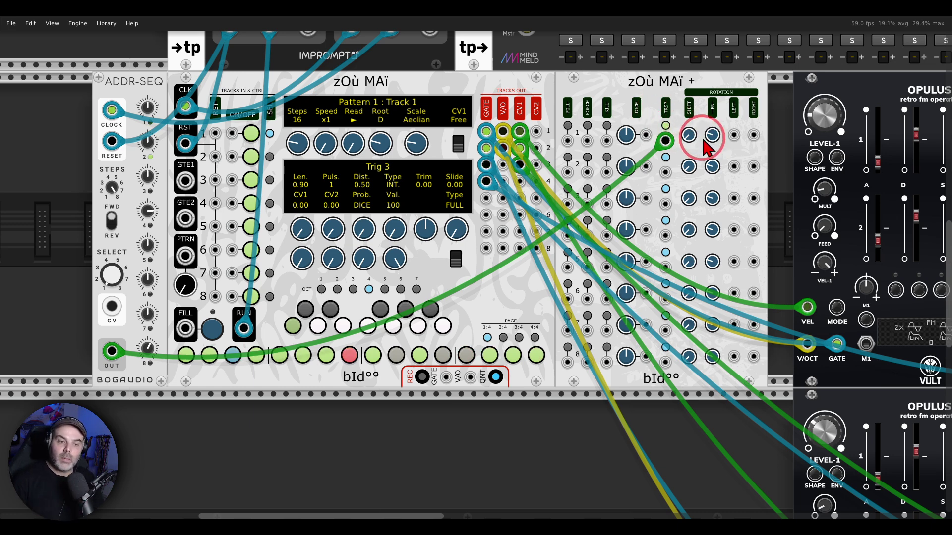
{"action": "mouse_move", "coordinate": [715, 141]}
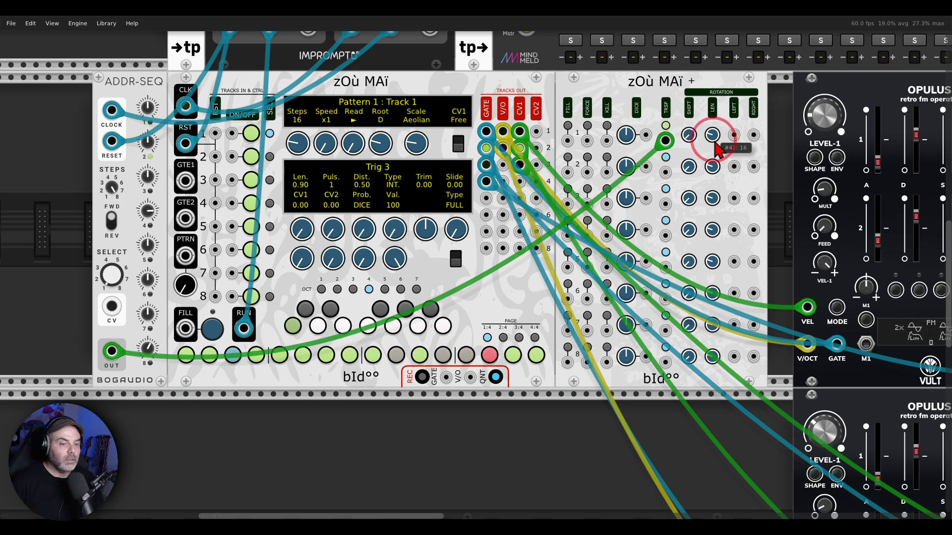
{"action": "mouse_move", "coordinate": [714, 233]}
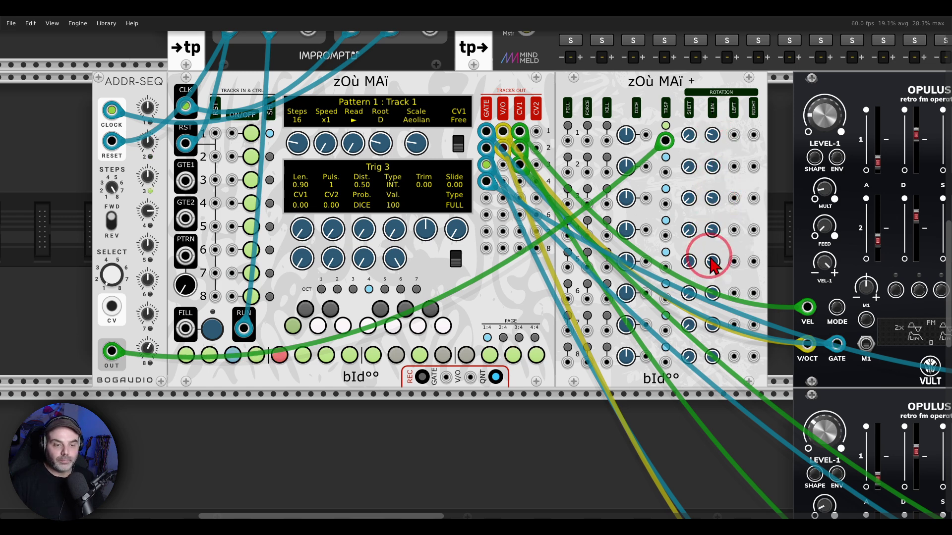
{"action": "mouse_move", "coordinate": [718, 176]}
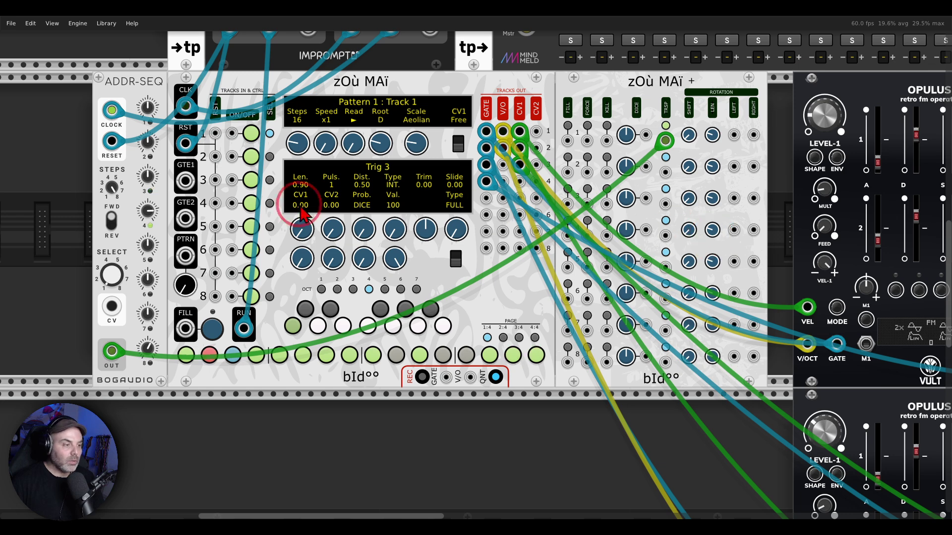
Select track 4 on the zOù MAï sequencer, and patch the Impromptu clock's CLK 2 output into track 4's RIGHT rotation input on the expander.
{"action": "left_click", "coordinate": [269, 204]}
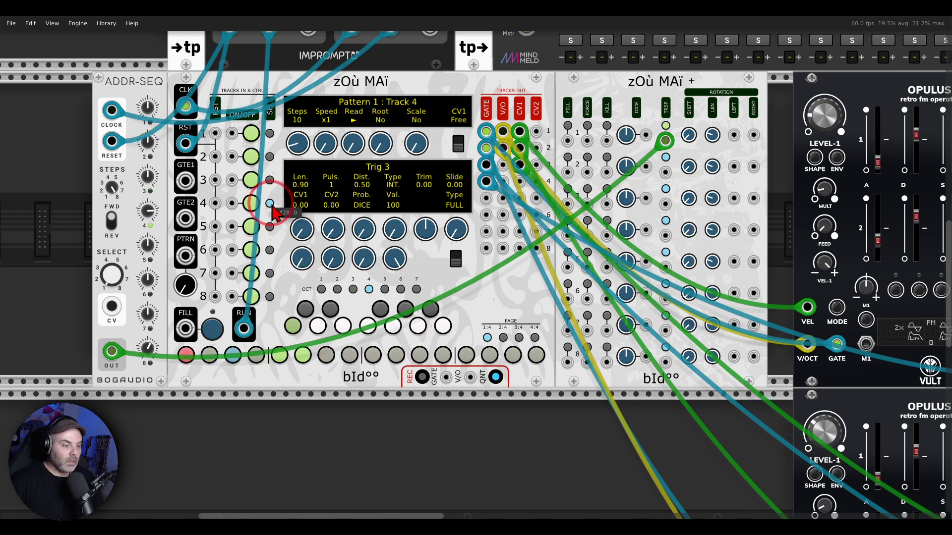
{"action": "left_click", "coordinate": [301, 361]}
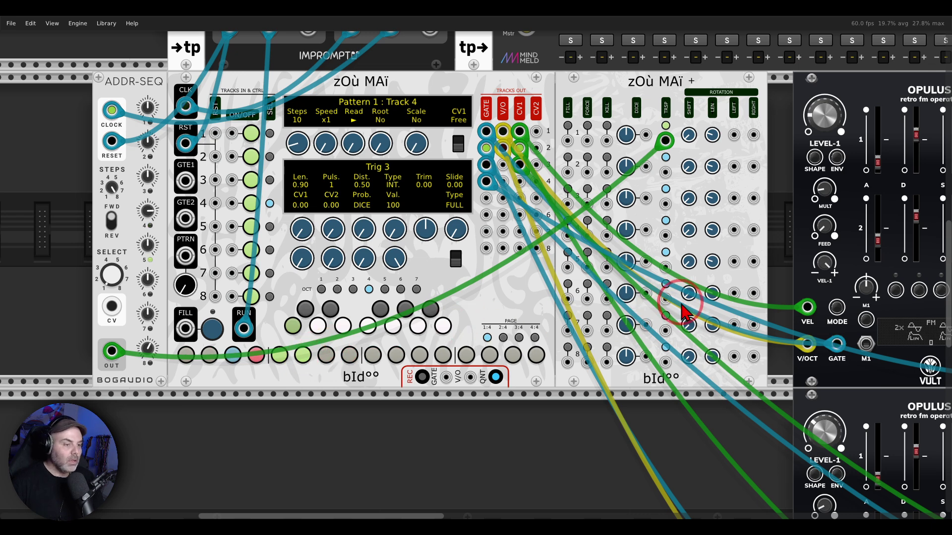
{"action": "left_click_drag", "start_coordinate": [714, 241], "coordinate": [686, 224]}
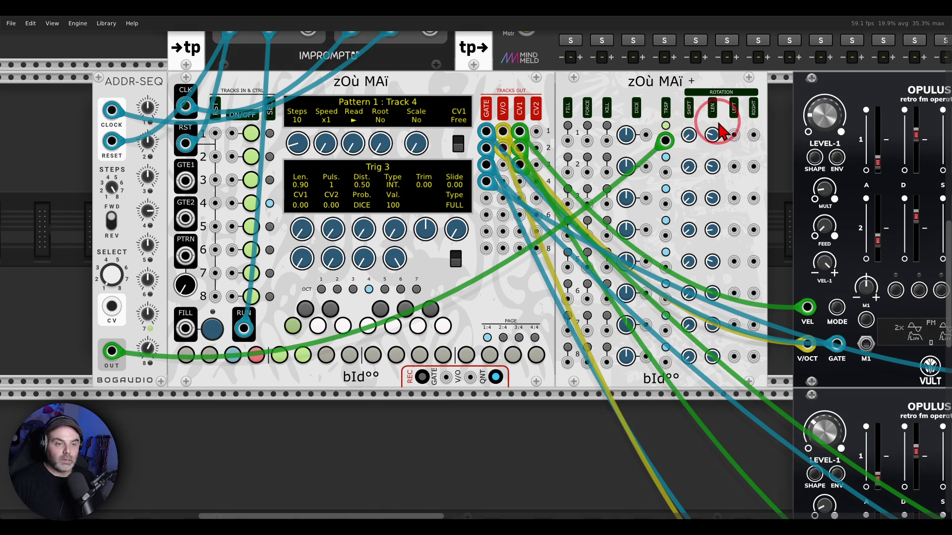
{"action": "scroll", "coordinate": [466, 134], "scroll_direction": "up", "scroll_amount": 1}
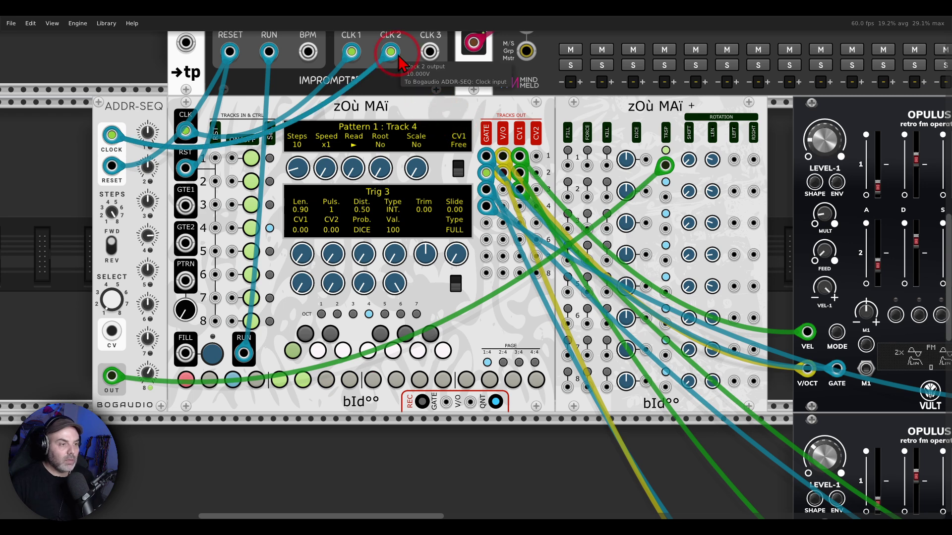
{"action": "left_click_drag", "start_coordinate": [391, 51], "coordinate": [753, 255]}
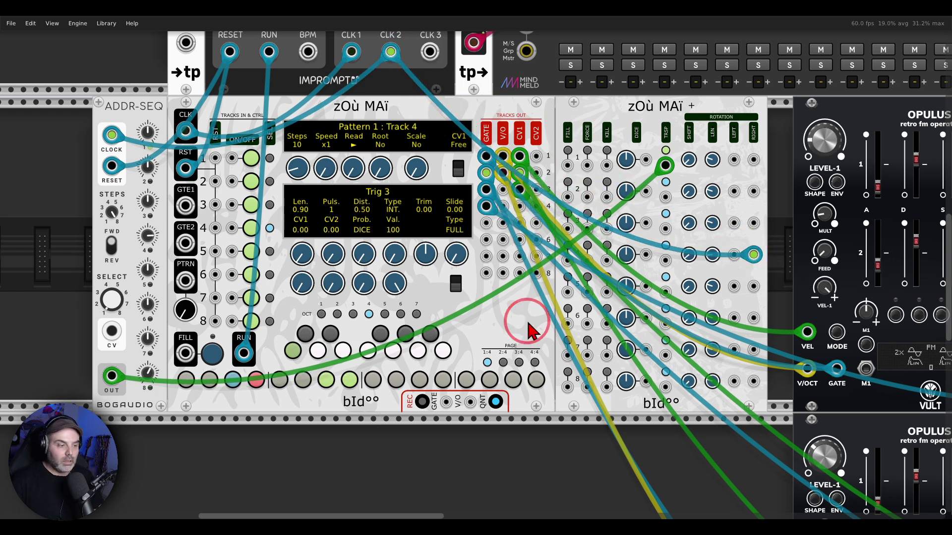
{"action": "left_click_drag", "start_coordinate": [520, 318], "coordinate": [602, 278]}
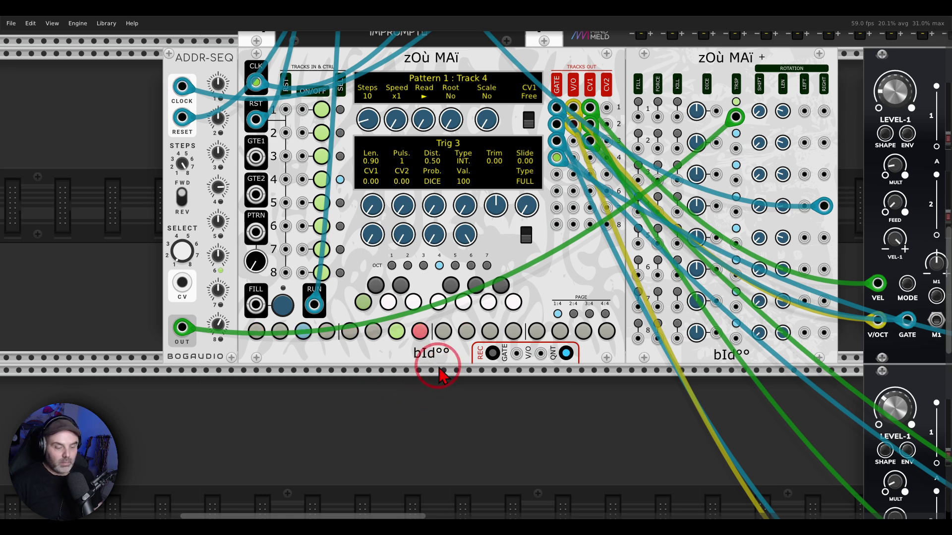
{"action": "mouse_move", "coordinate": [468, 49]}
{"action": "left_mouse_down"}
{"action": "mouse_move", "coordinate": [390, 59]}
{"action": "mouse_move", "coordinate": [413, 89]}
{"action": "mouse_move", "coordinate": [452, 89]}
{"action": "mouse_move", "coordinate": [471, 55]}
{"action": "left_mouse_up"}
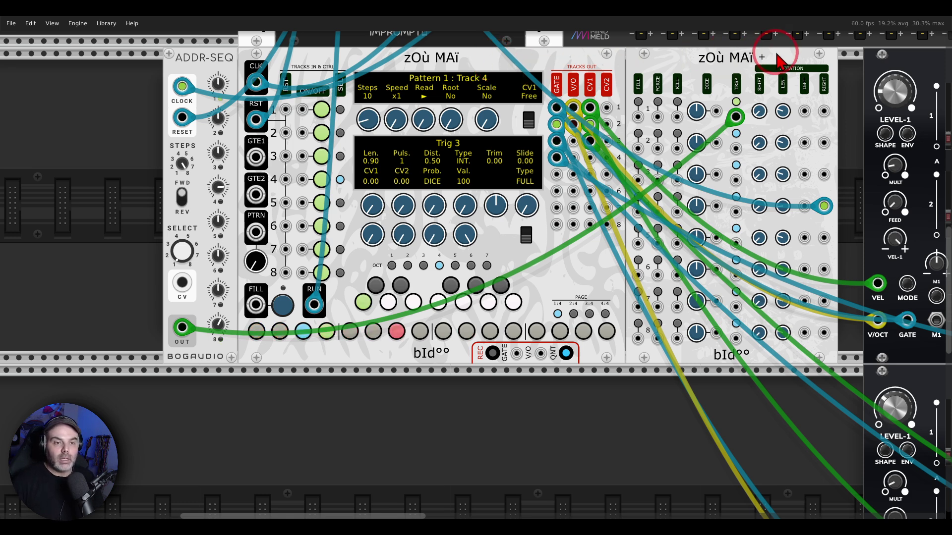
{"action": "mouse_move", "coordinate": [776, 49]}
{"action": "left_mouse_down"}
{"action": "mouse_move", "coordinate": [691, 43]}
{"action": "mouse_move", "coordinate": [684, 71]}
{"action": "mouse_move", "coordinate": [751, 86]}
{"action": "mouse_move", "coordinate": [782, 79]}
{"action": "mouse_move", "coordinate": [777, 58]}
{"action": "left_mouse_up"}
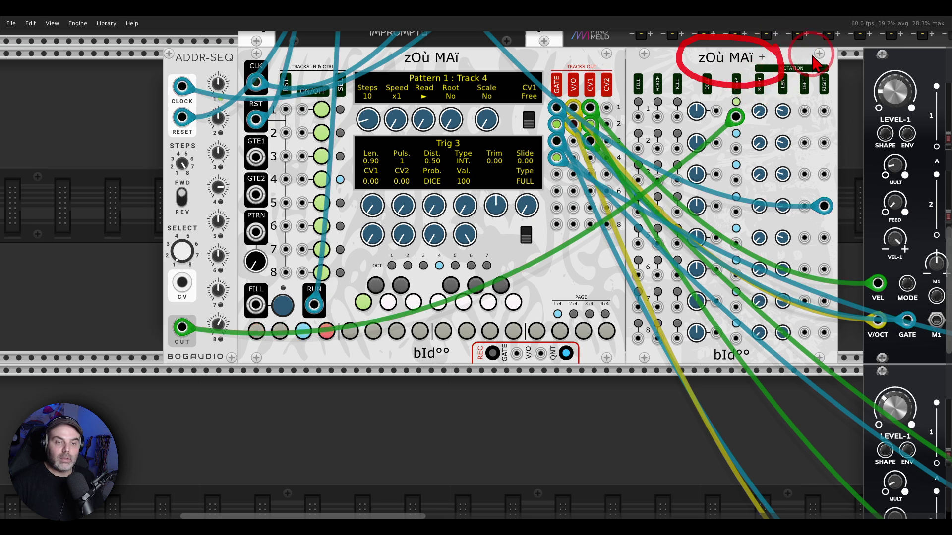